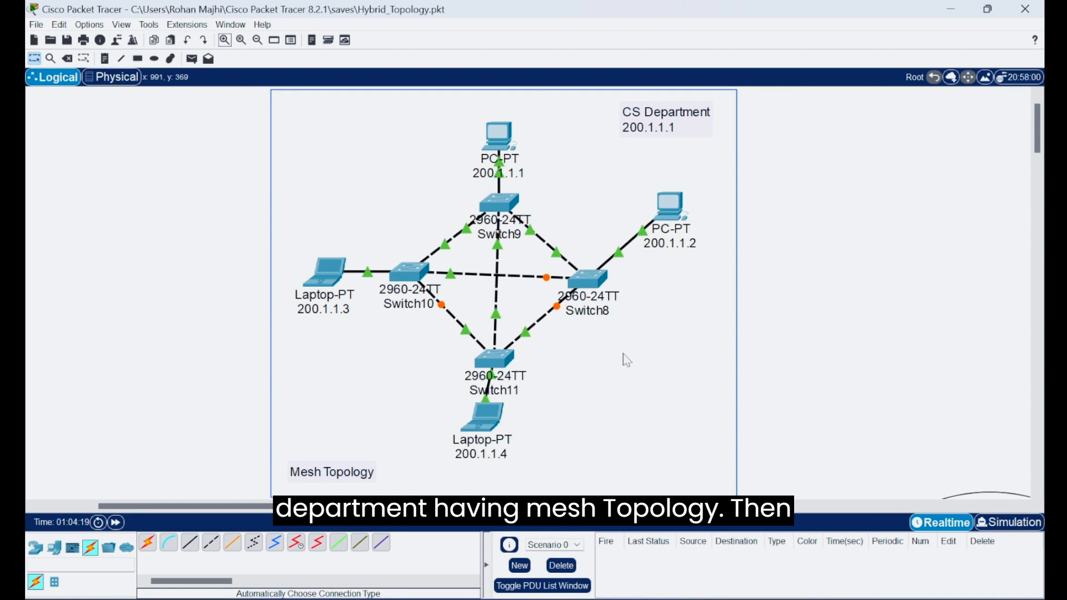
# Step: Review the CS Department, Computer Lab, Research Lab, Chemistry Dept and VC Office networks one by one, noting each topology type
pyautogui.scroll(-5, 624, 357)
pyautogui.scroll(-1, 626, 361)
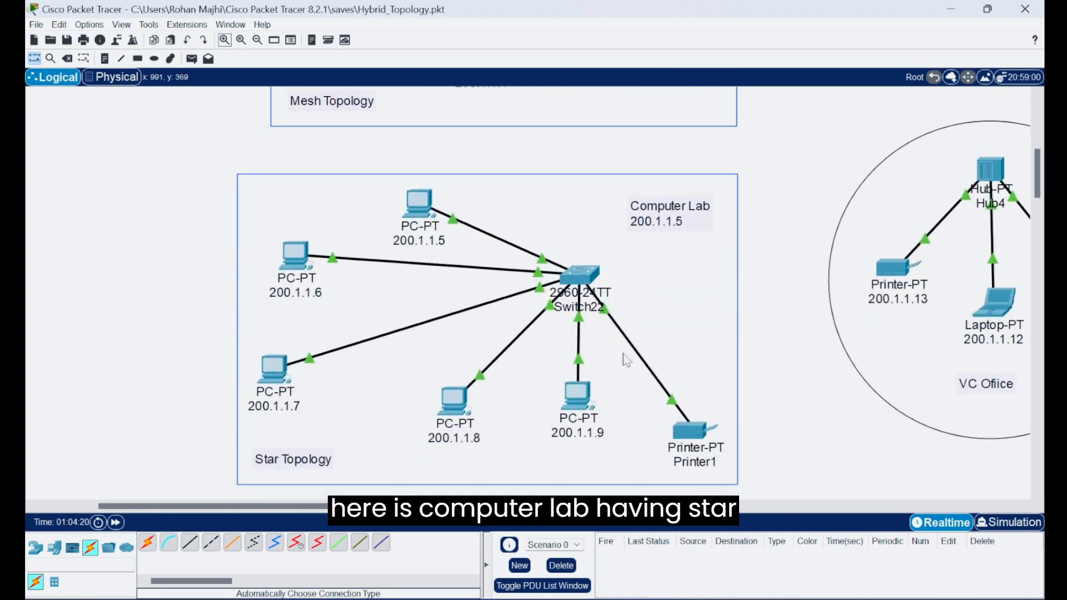
pyautogui.hscroll(10, 627, 360)
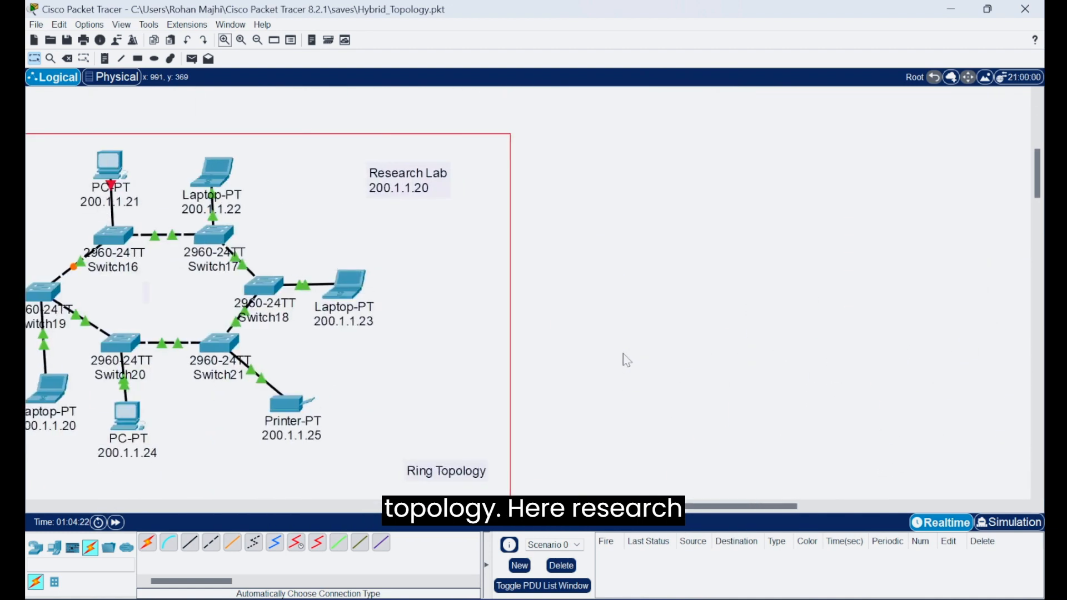
pyautogui.hscroll(-1, 626, 360)
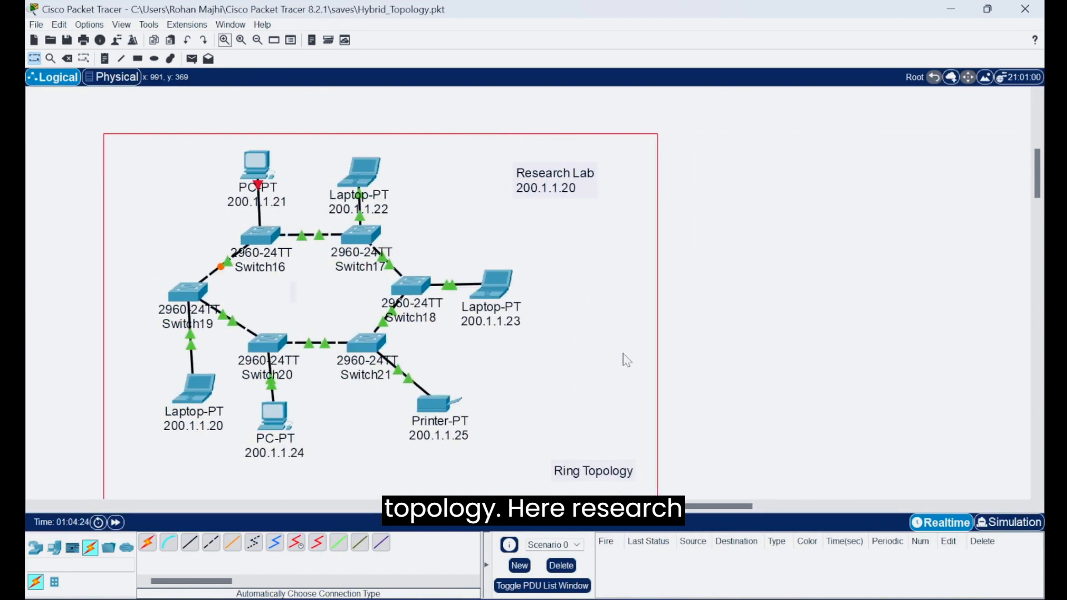
pyautogui.scroll(10, 626, 360)
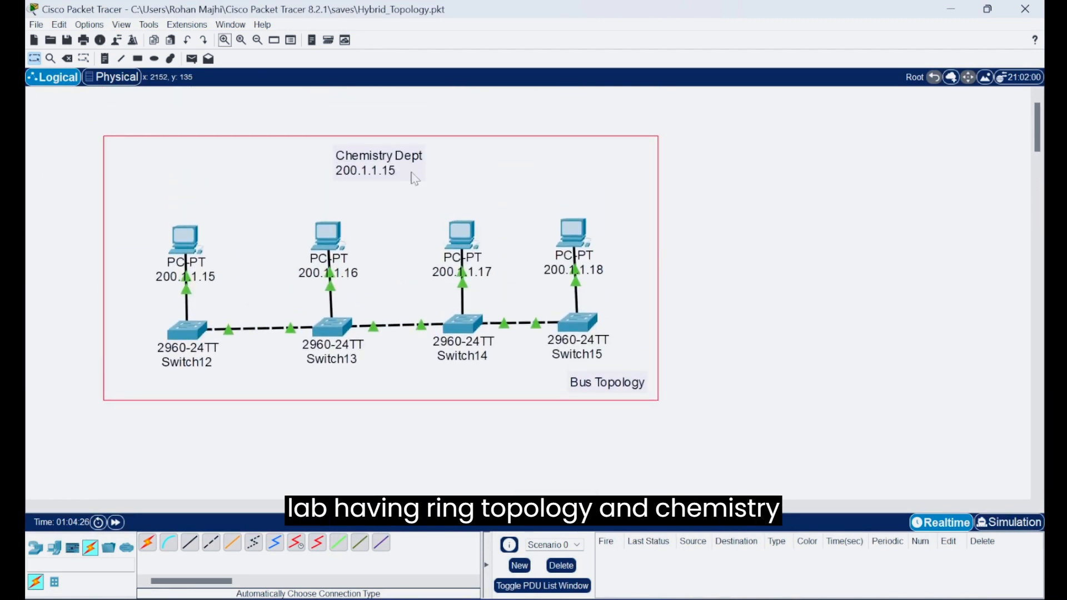
pyautogui.hscroll(-12, 367, 361)
pyautogui.scroll(-4, 367, 362)
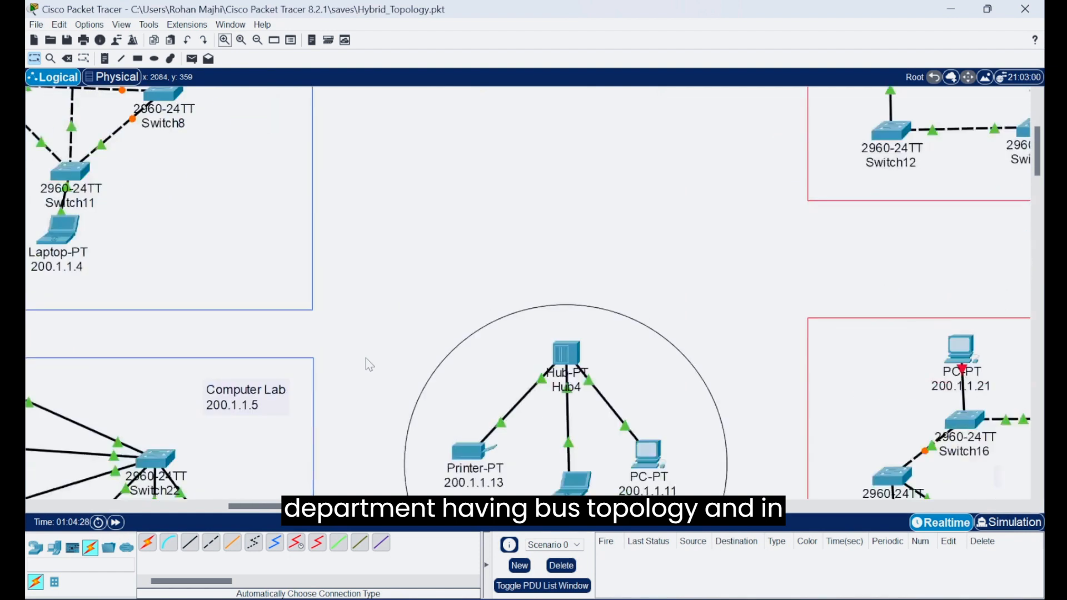
pyautogui.scroll(-4, 370, 365)
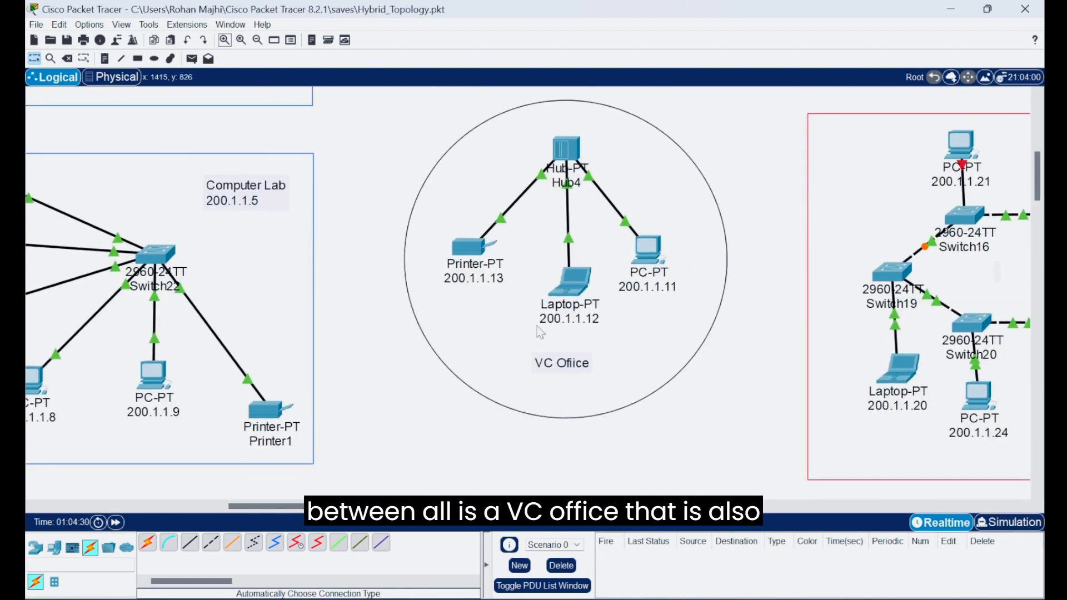
pyautogui.scroll(2, 538, 334)
pyautogui.scroll(8, 593, 218)
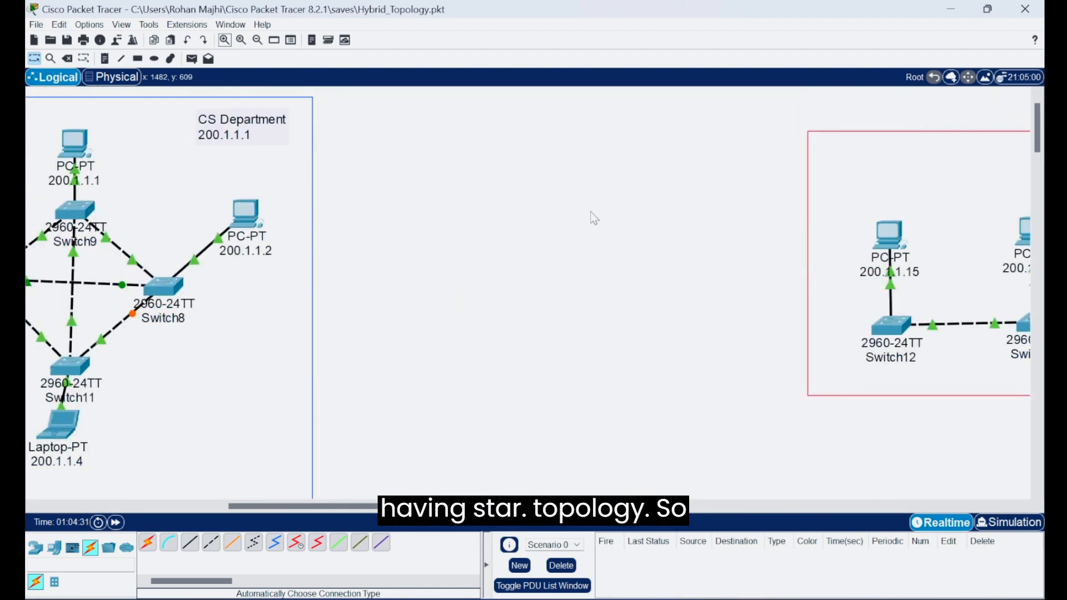
# Step: Compare how the five separate department networks are arranged in an overview of the whole layout
pyautogui.scroll(-2, 591, 212)
pyautogui.hscroll(-10, 588, 217)
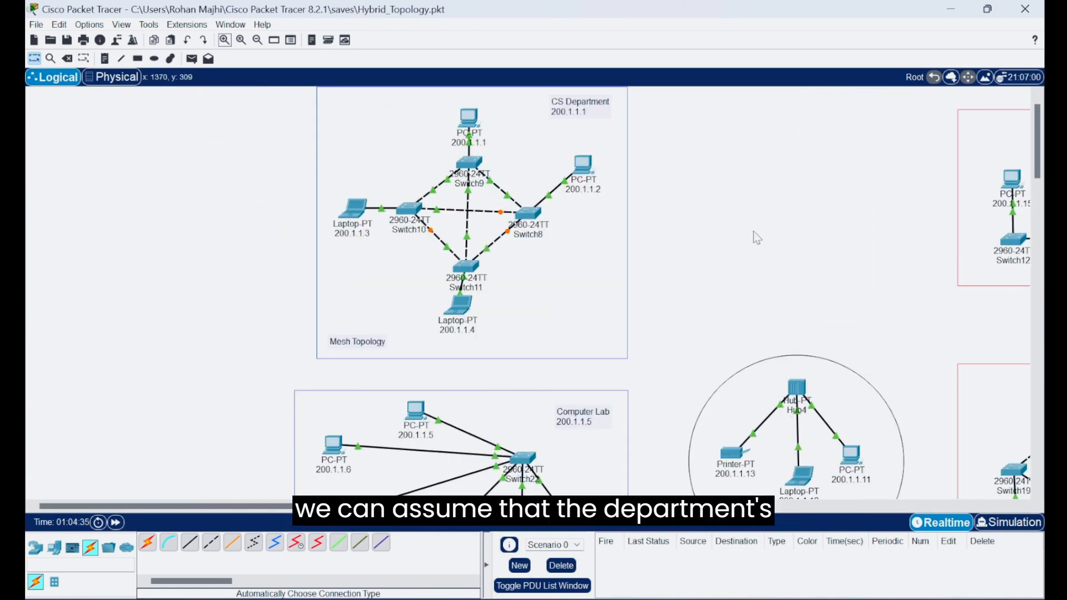
pyautogui.hscroll(6, 701, 242)
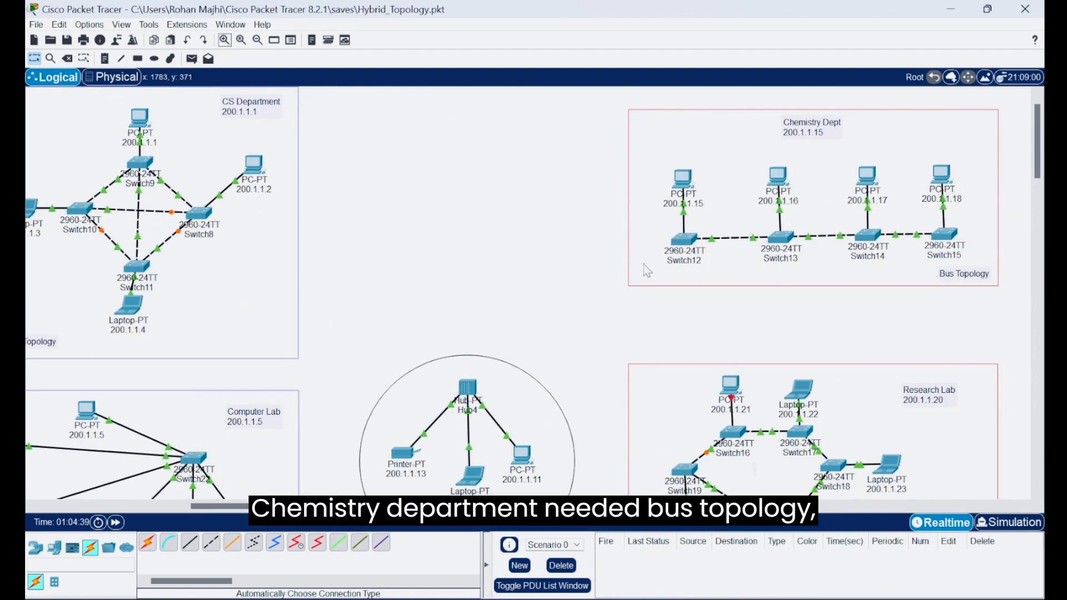
pyautogui.scroll(-3, 554, 288)
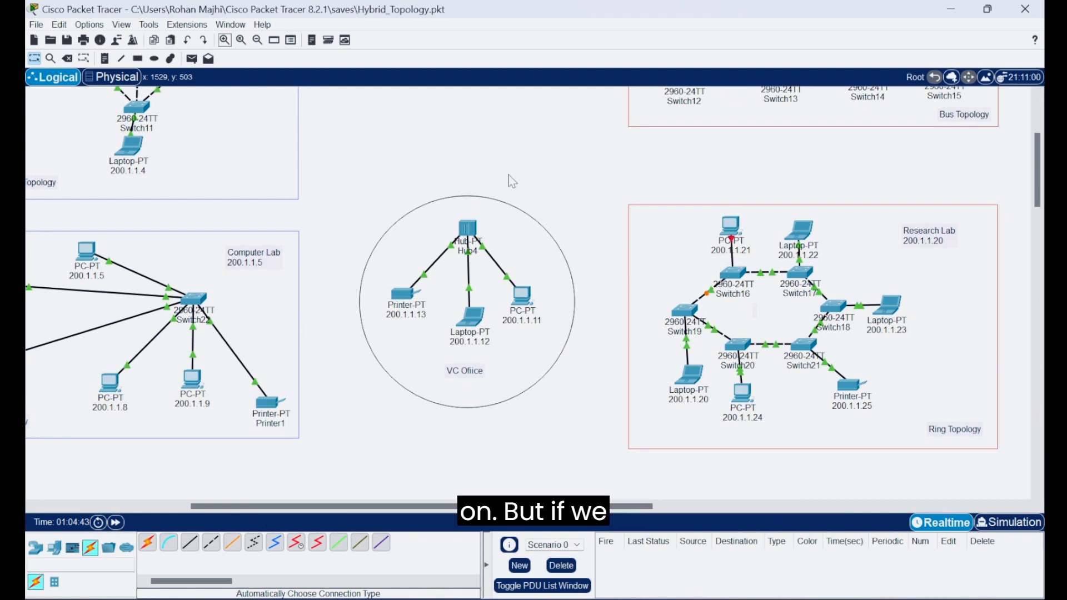
pyautogui.scroll(3, 477, 167)
pyautogui.scroll(-1, 477, 166)
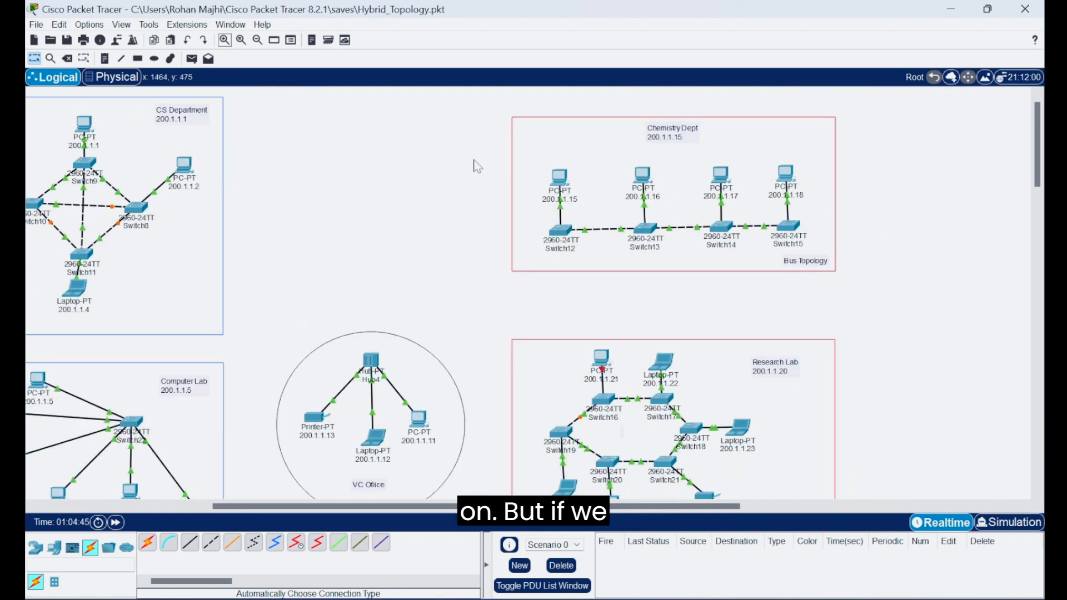
pyautogui.hscroll(-5, 358, 195)
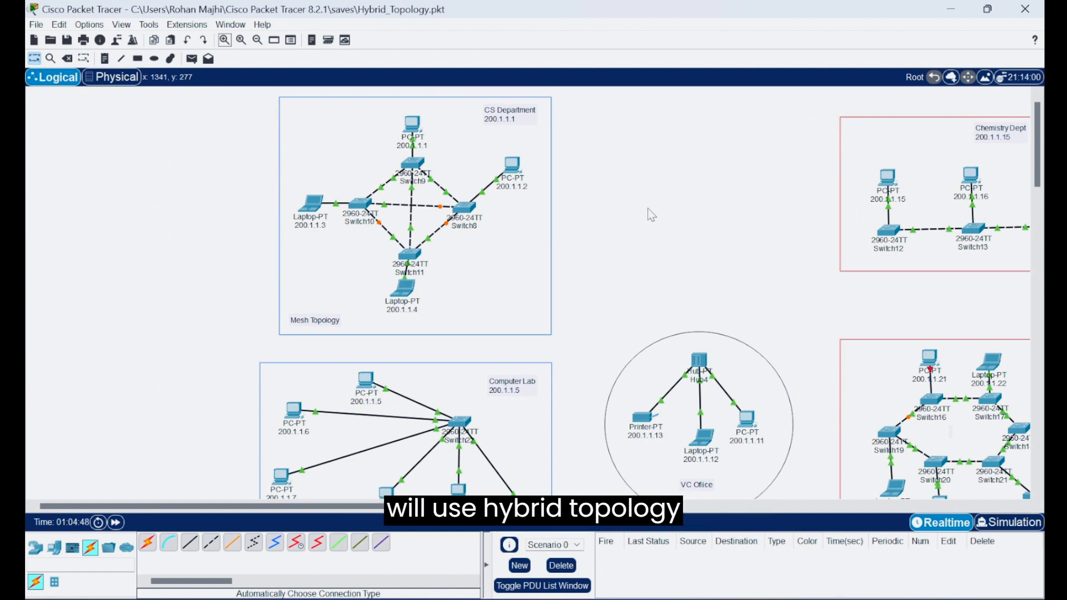
pyautogui.scroll(-1, 652, 215)
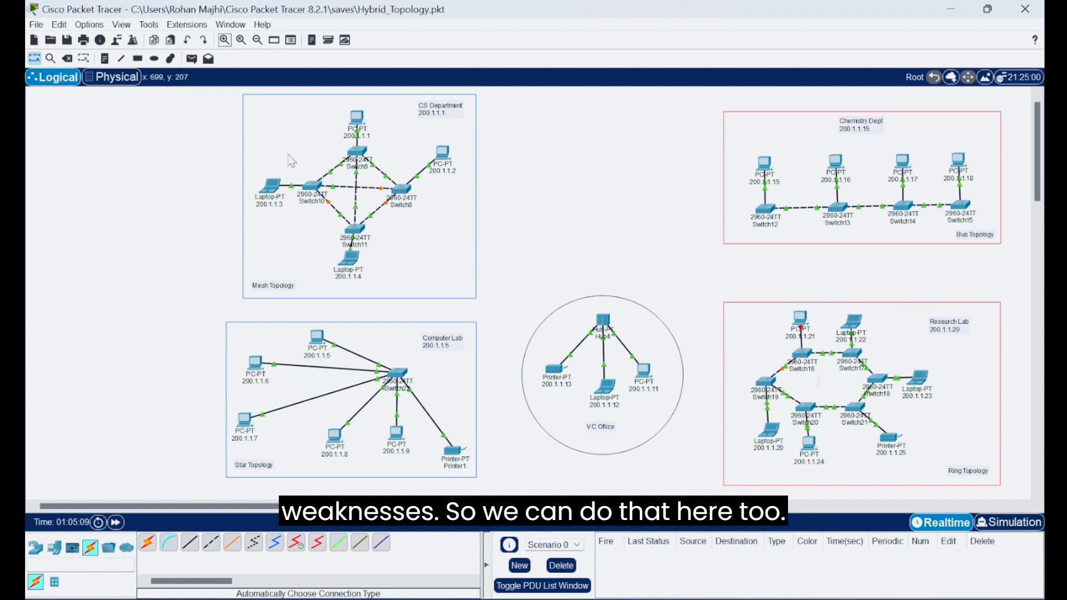
# Step: Using automatically chosen cables, connect CS Department's Switch8 to Computer Lab's Switch22, and Chemistry Dept's Switch12 to Research Lab's Switch19
pyautogui.click(146, 544)
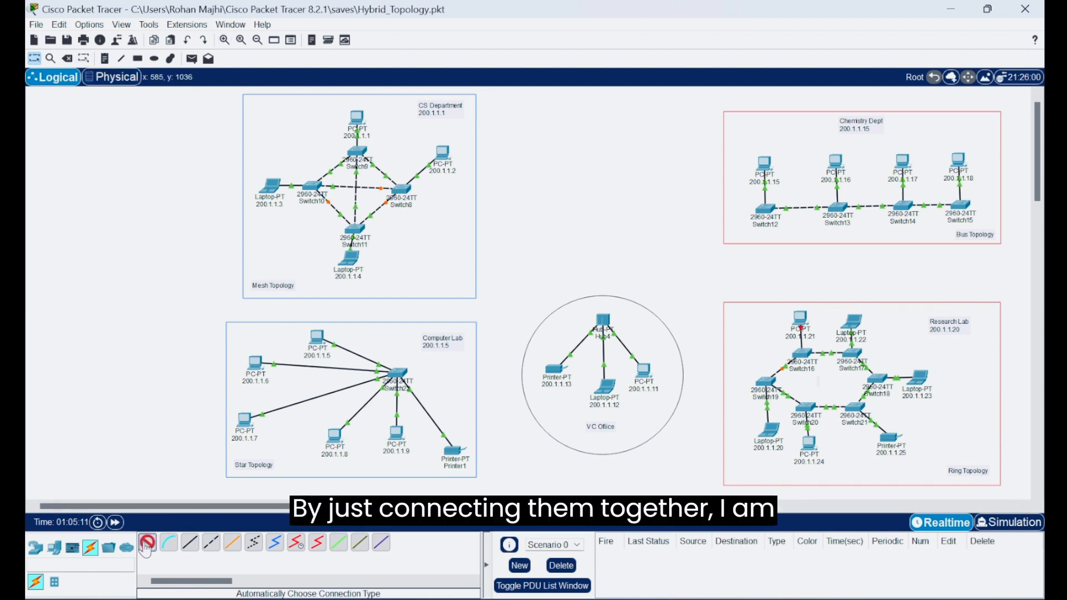
pyautogui.click(401, 190)
pyautogui.click(397, 375)
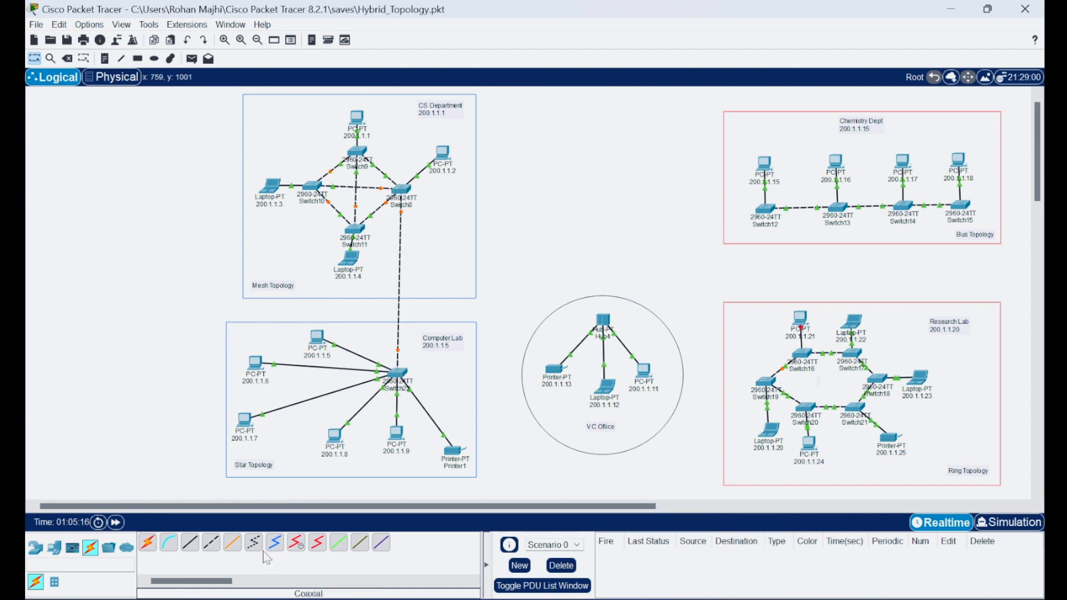
pyautogui.click(146, 544)
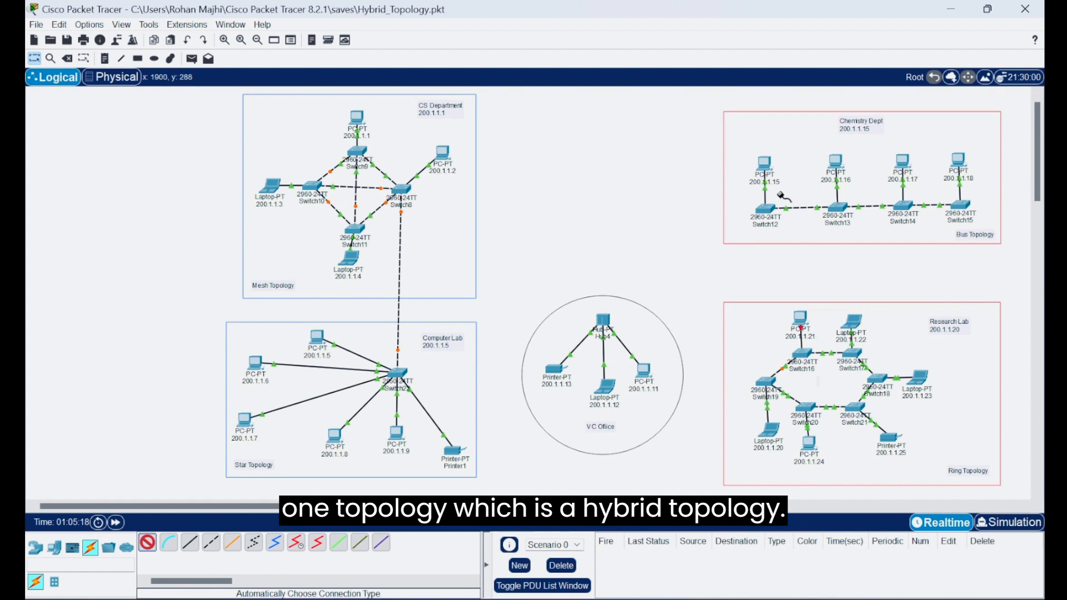
pyautogui.click(766, 215)
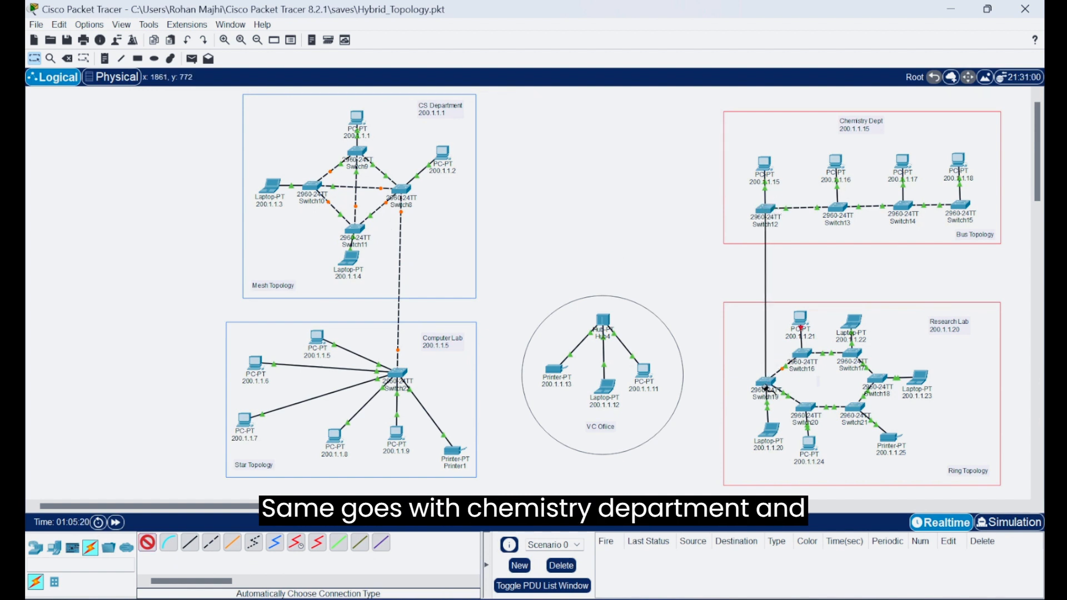
pyautogui.click(765, 385)
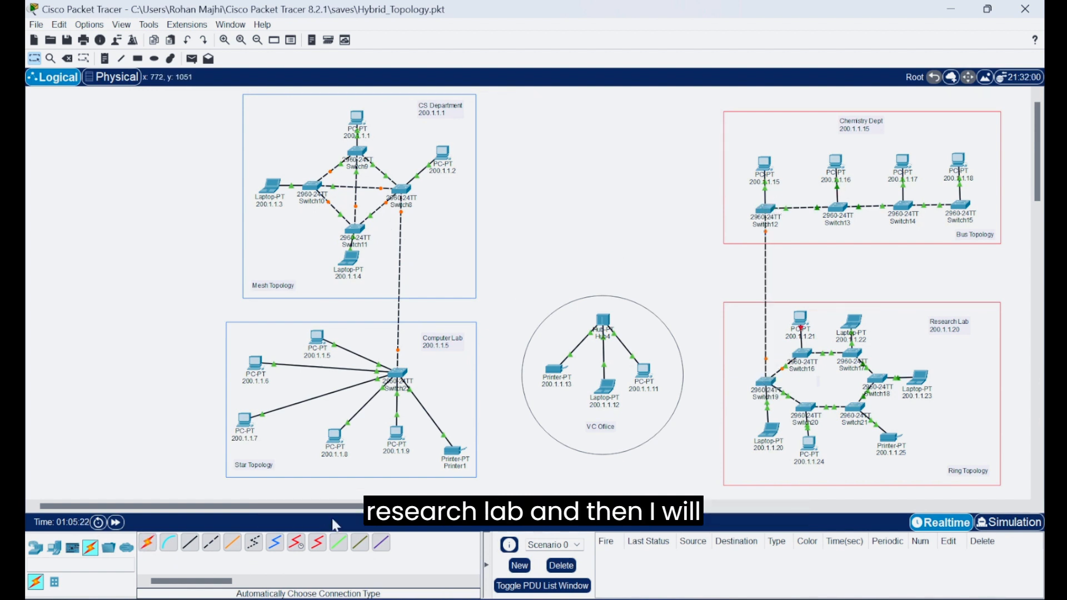
# Step: Connect the VC Office's Hub4 to Switch8 in the CS Department and Switch12 in the Chemistry Dept with automatically chosen cables
pyautogui.click(147, 543)
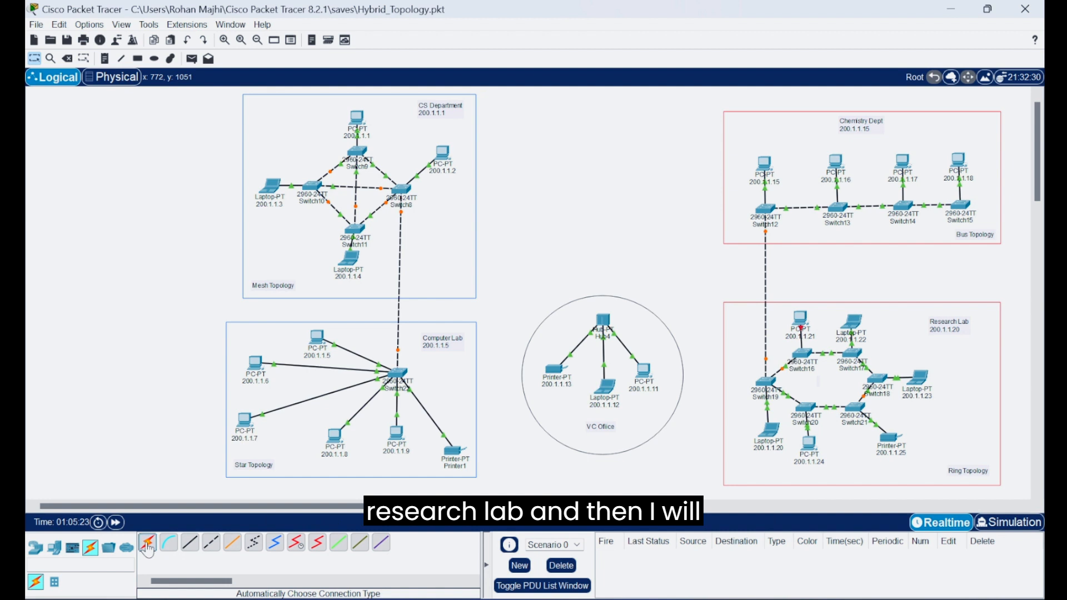
pyautogui.click(402, 189)
pyautogui.click(603, 322)
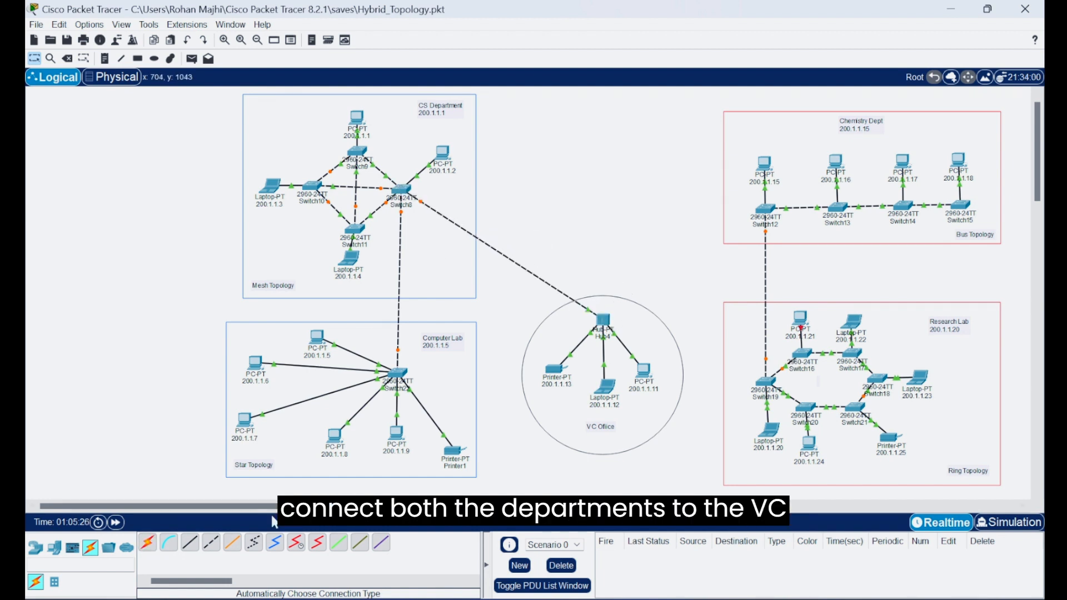
pyautogui.click(156, 546)
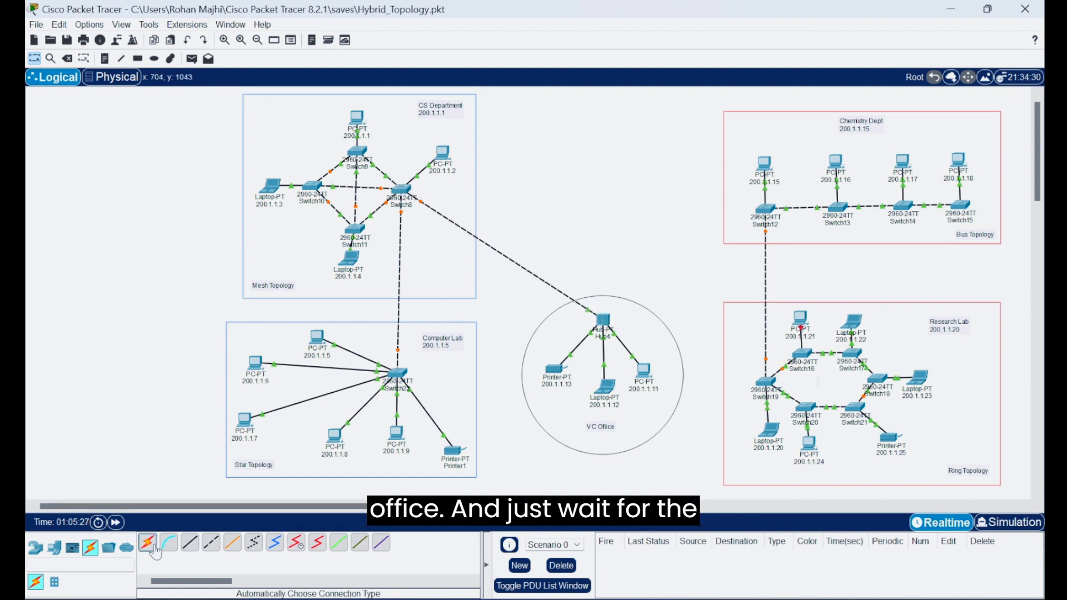
pyautogui.click(603, 319)
pyautogui.click(766, 209)
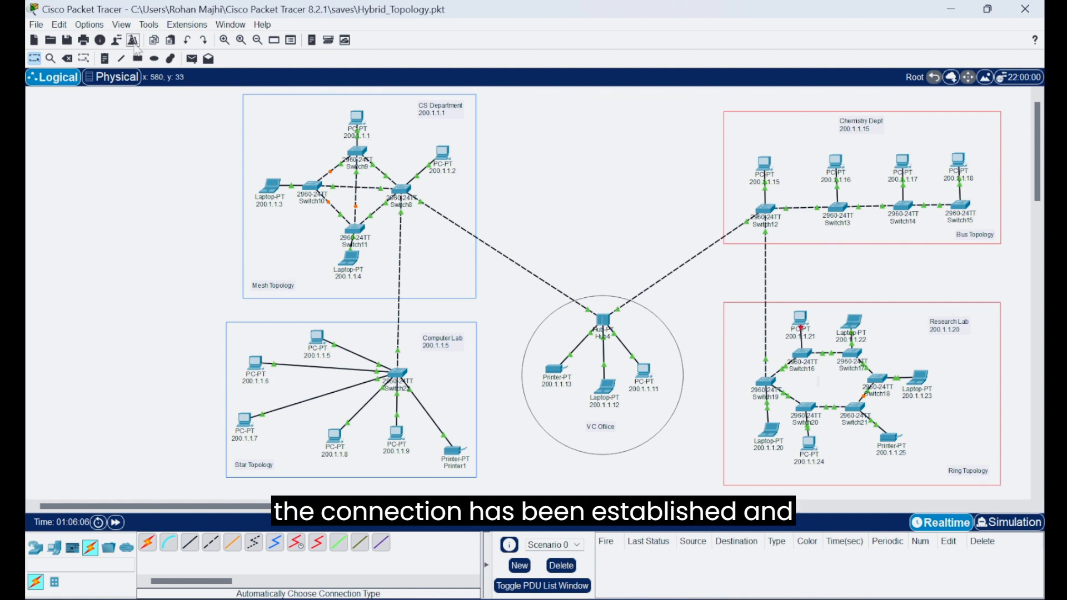
# Step: Send a simple PDU from PC 200.1.1.2 in the CS Department to printer 200.1.1.25 in the Research Lab
pyautogui.click(191, 60)
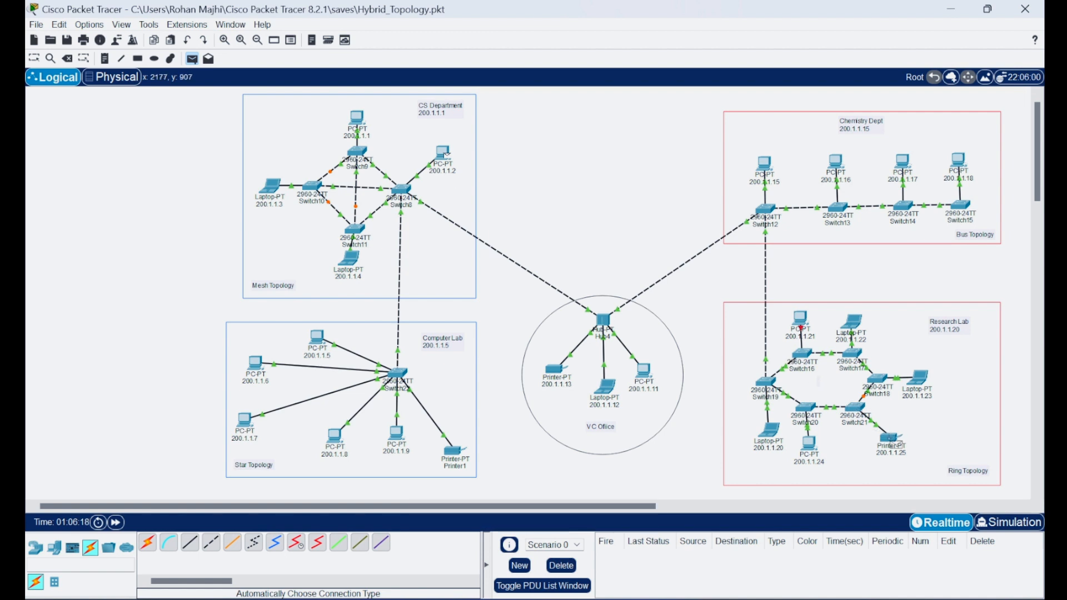
pyautogui.moveTo(893, 444)
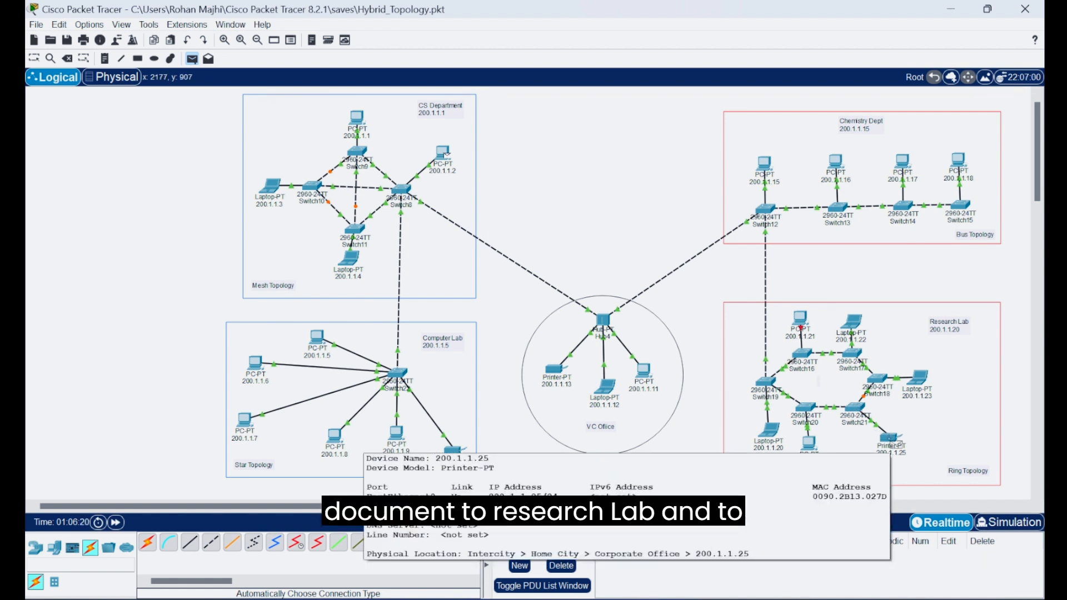
pyautogui.click(893, 445)
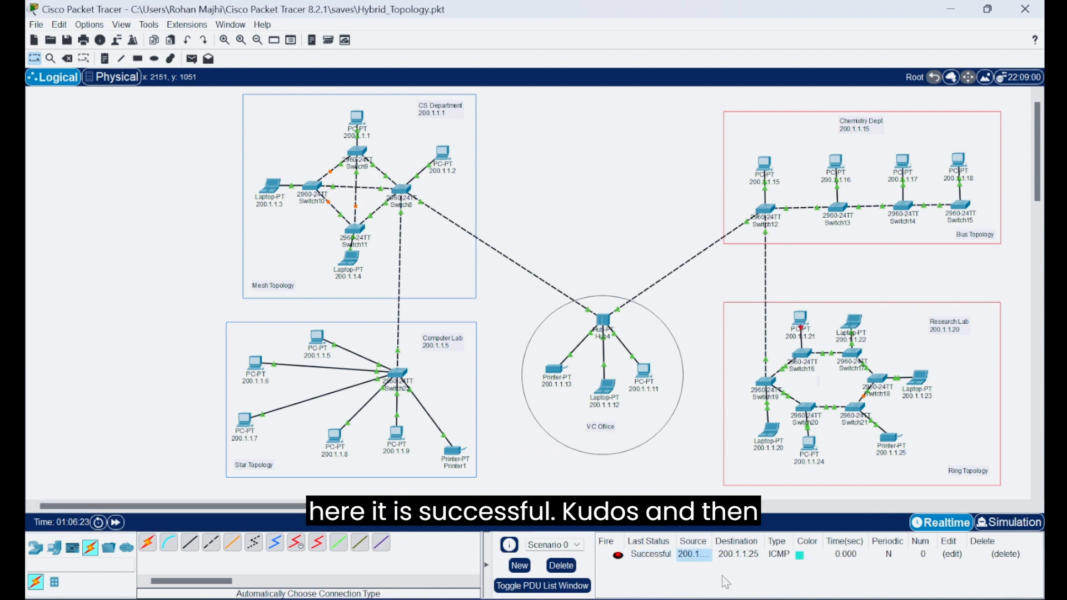
# Step: Play the ICMP packet's route to the Research Lab printer in Simulation mode, stepping forward through the events
pyautogui.click(1003, 525)
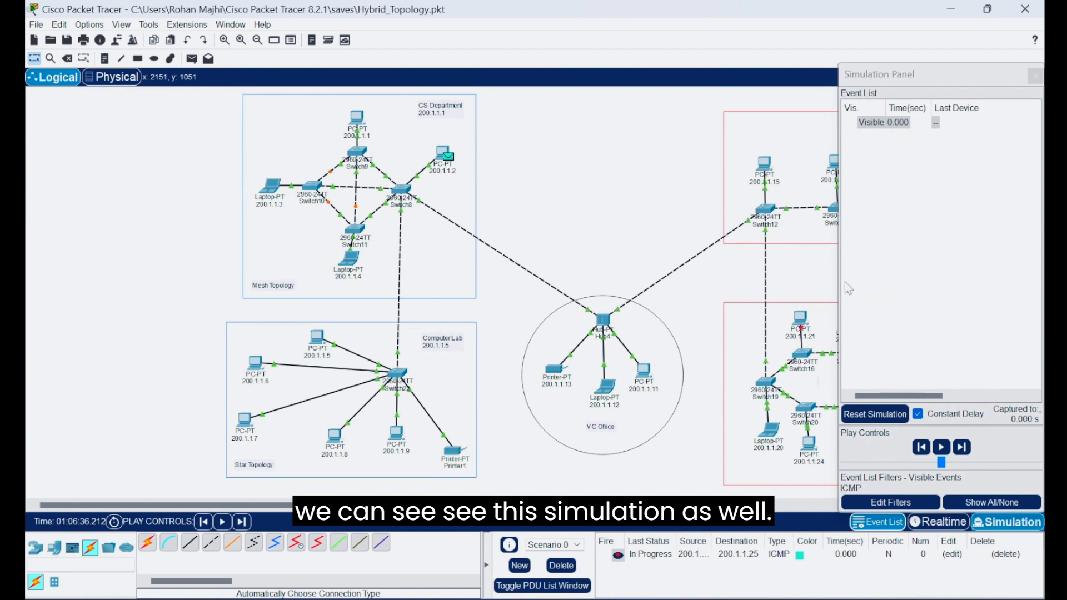
pyautogui.hscroll(3, 645, 261)
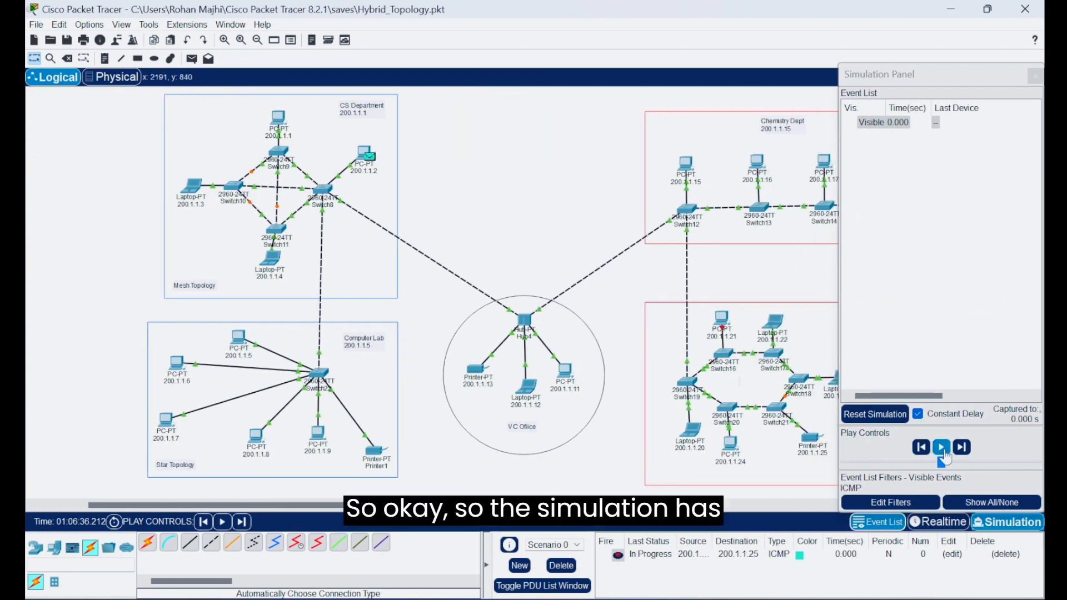
pyautogui.click(942, 448)
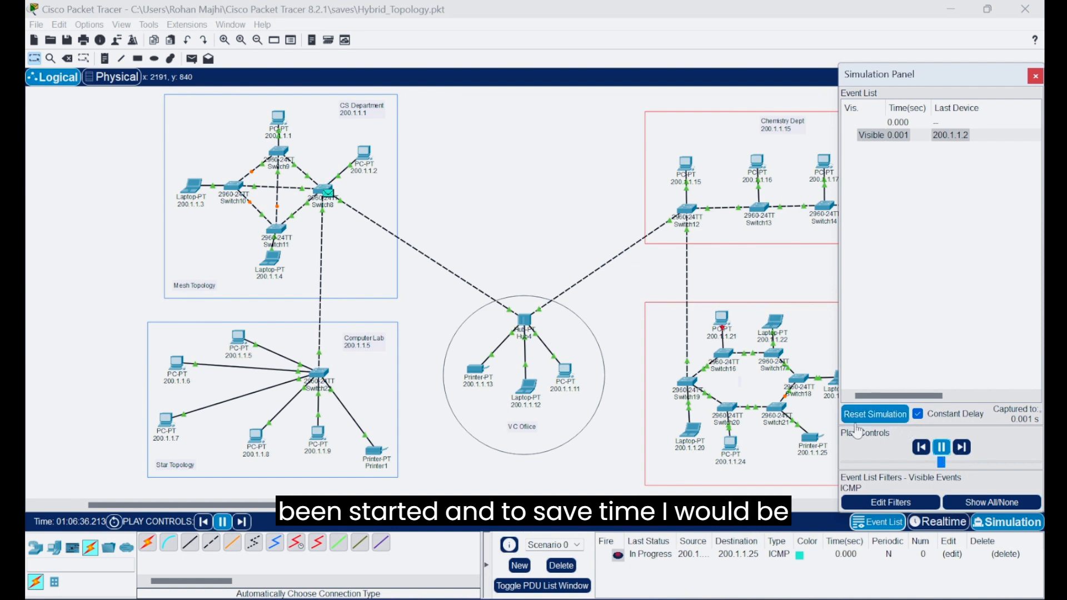
pyautogui.hscroll(4, 685, 402)
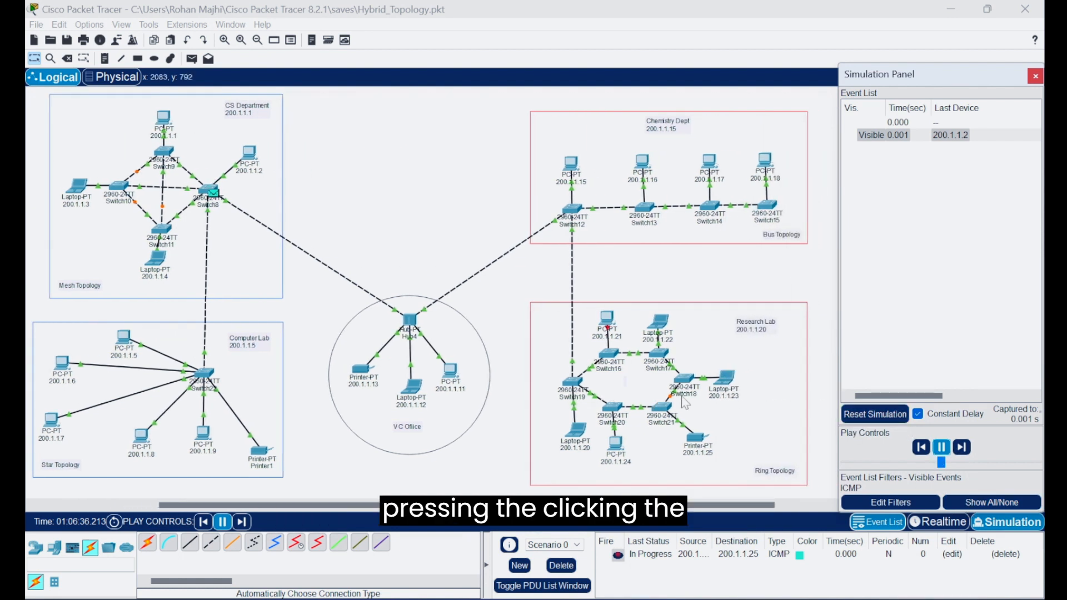
pyautogui.click(970, 450)
pyautogui.click(970, 451)
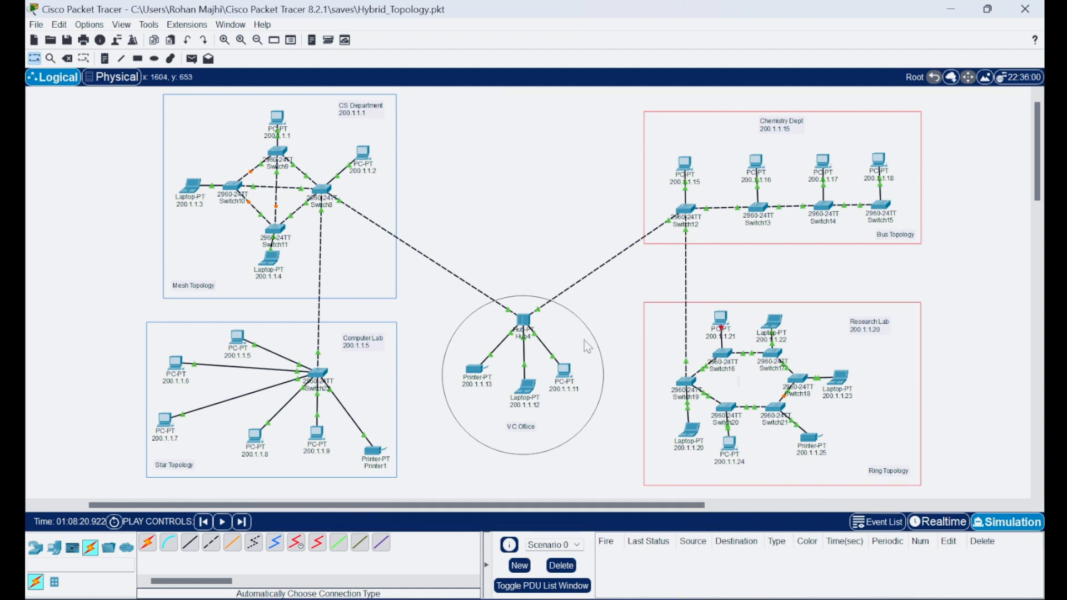
# Step: Connect CS Department's Switch8 to the upper-left switch of the central five-switch mesh with an automatically chosen cable
pyautogui.scroll(-5, 585, 340)
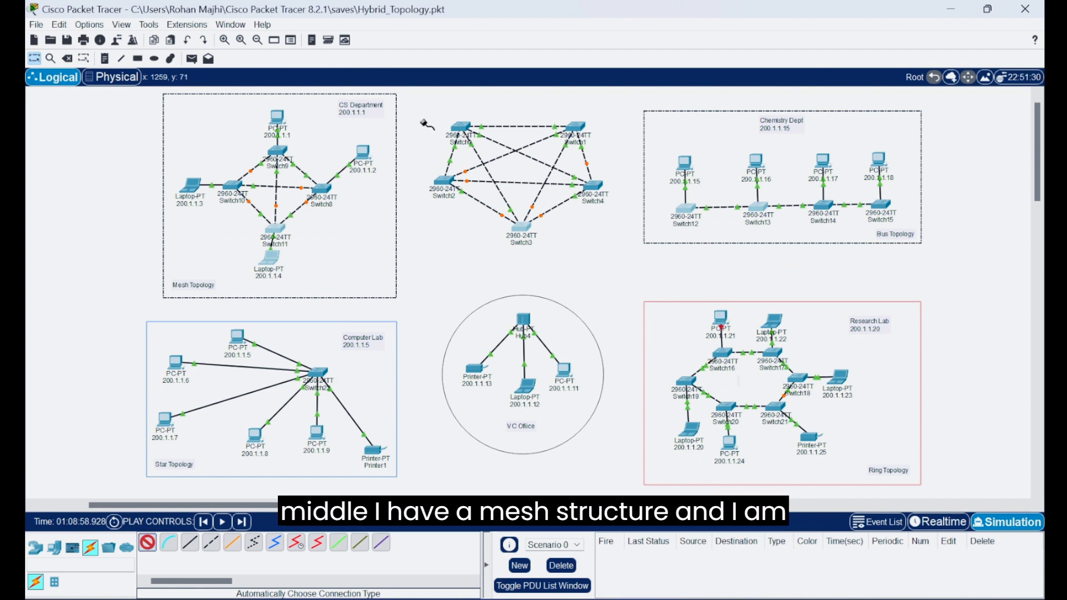
pyautogui.click(327, 190)
pyautogui.click(460, 129)
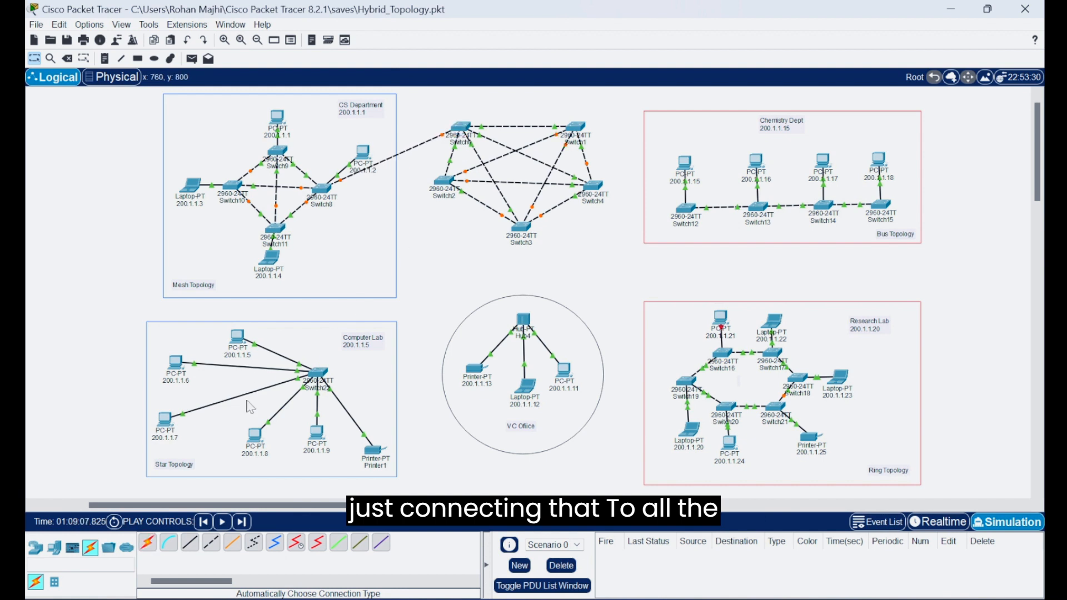
# Step: Connect Computer Lab's Switch22 to mesh Switch2, and mesh Switch3 to the VC Office's Hub4, using automatically chosen cables
pyautogui.click(318, 372)
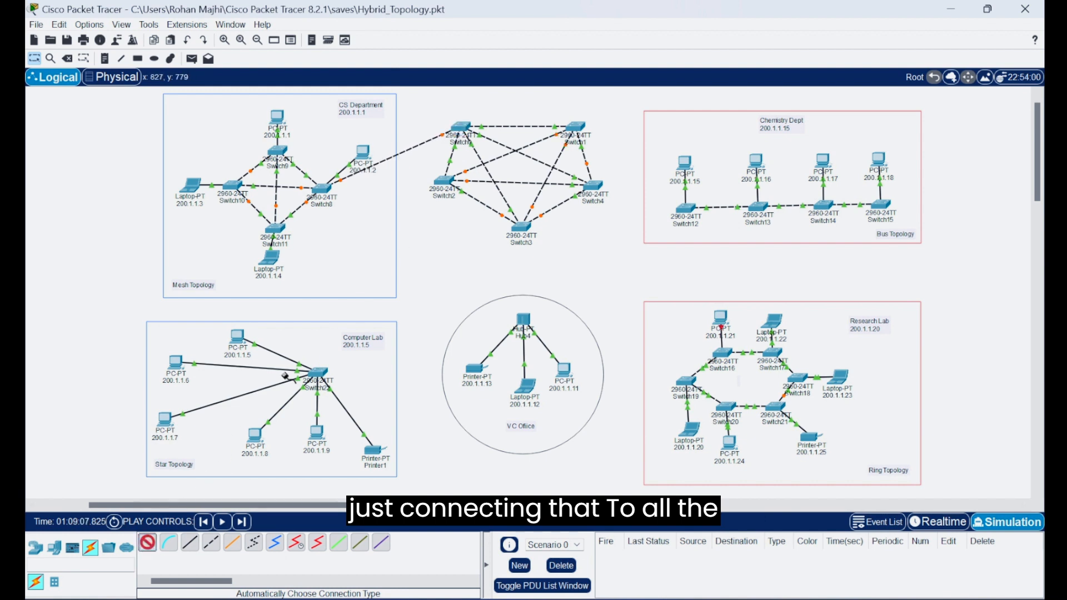
pyautogui.click(442, 195)
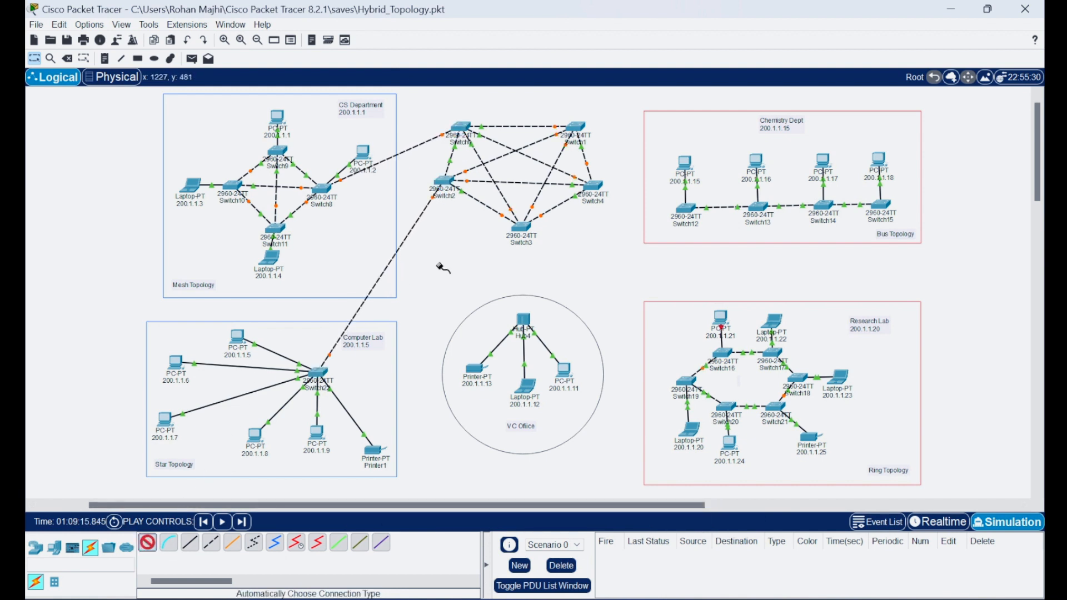
pyautogui.click(521, 226)
pyautogui.click(523, 320)
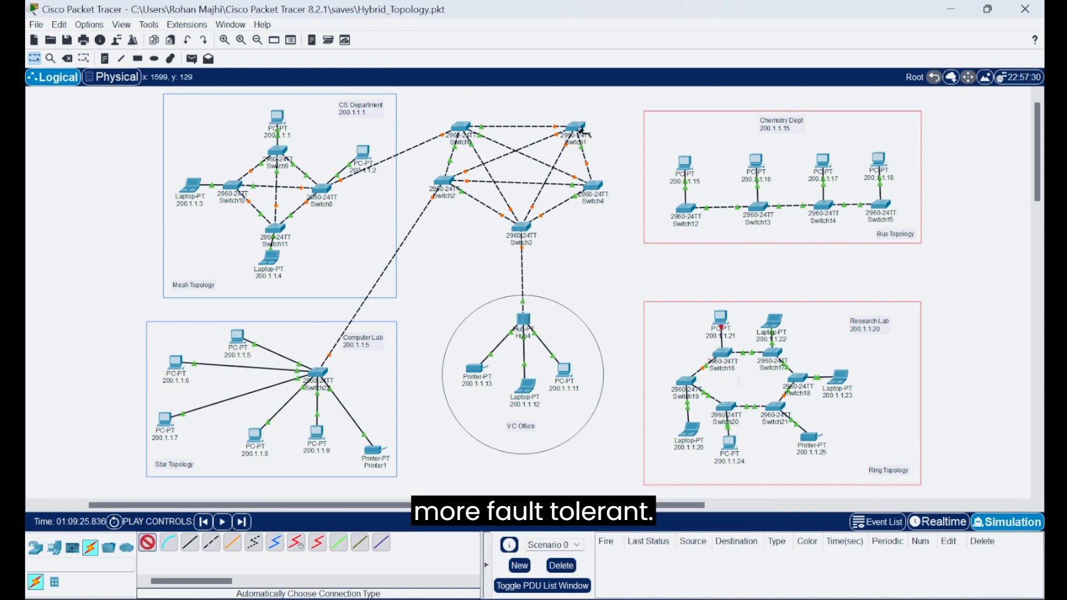
# Step: Connect mesh Switch1 to Chemistry Dept's Switch12, and mesh Switch4 to Research Lab's Switch19, using automatically chosen cables
pyautogui.click(581, 132)
pyautogui.click(684, 207)
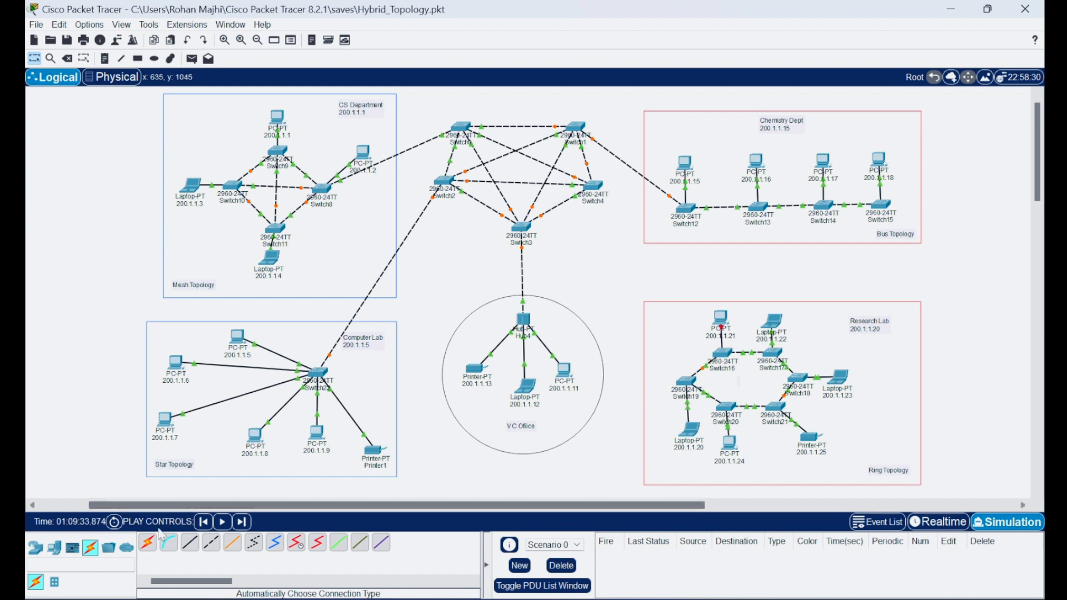
pyautogui.click(147, 543)
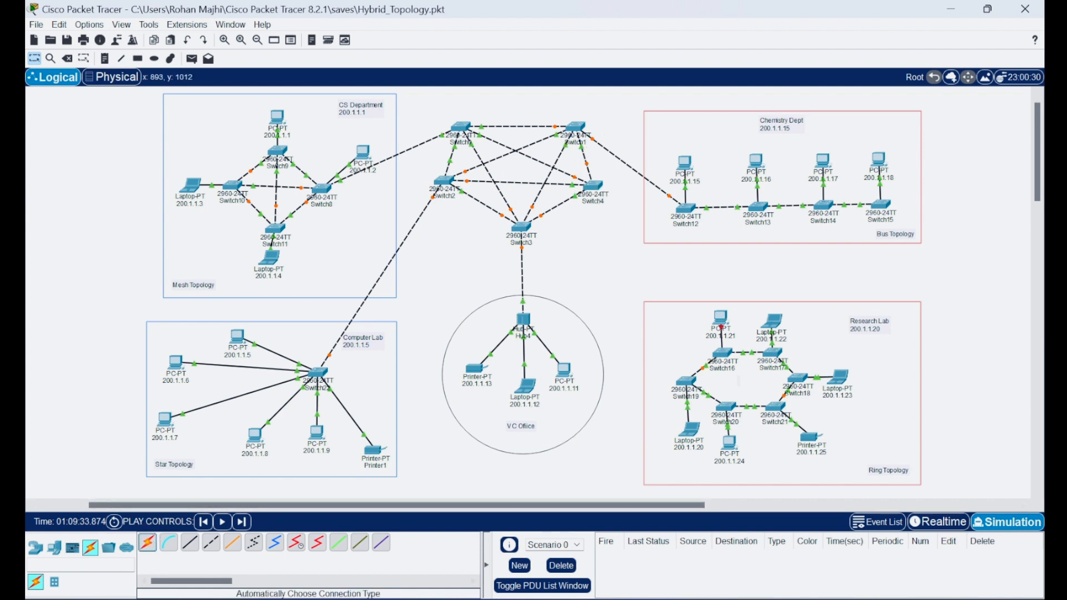
pyautogui.click(147, 543)
pyautogui.click(596, 201)
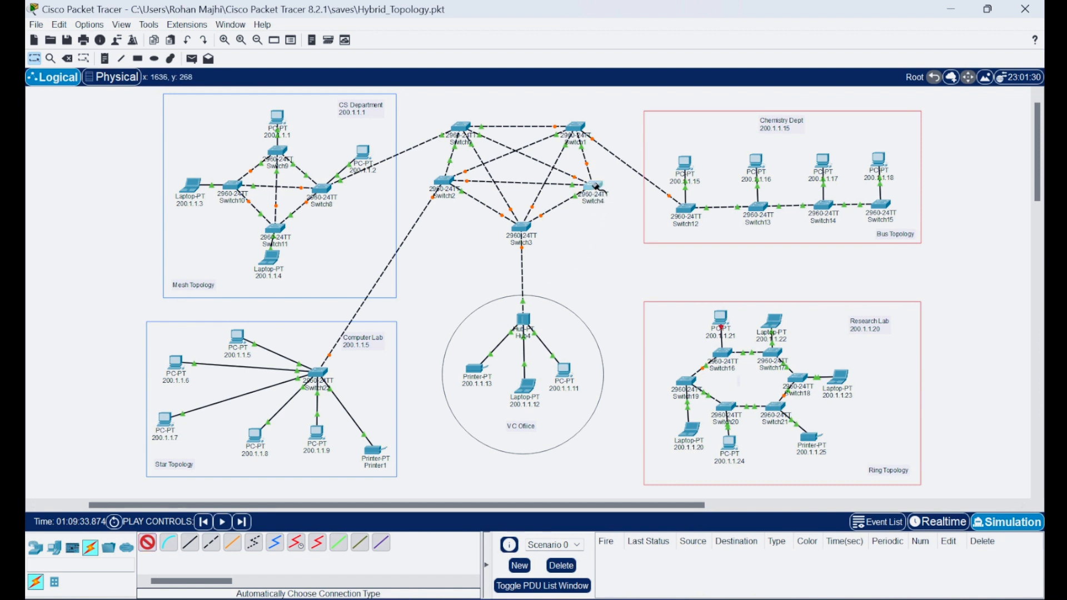
pyautogui.click(691, 387)
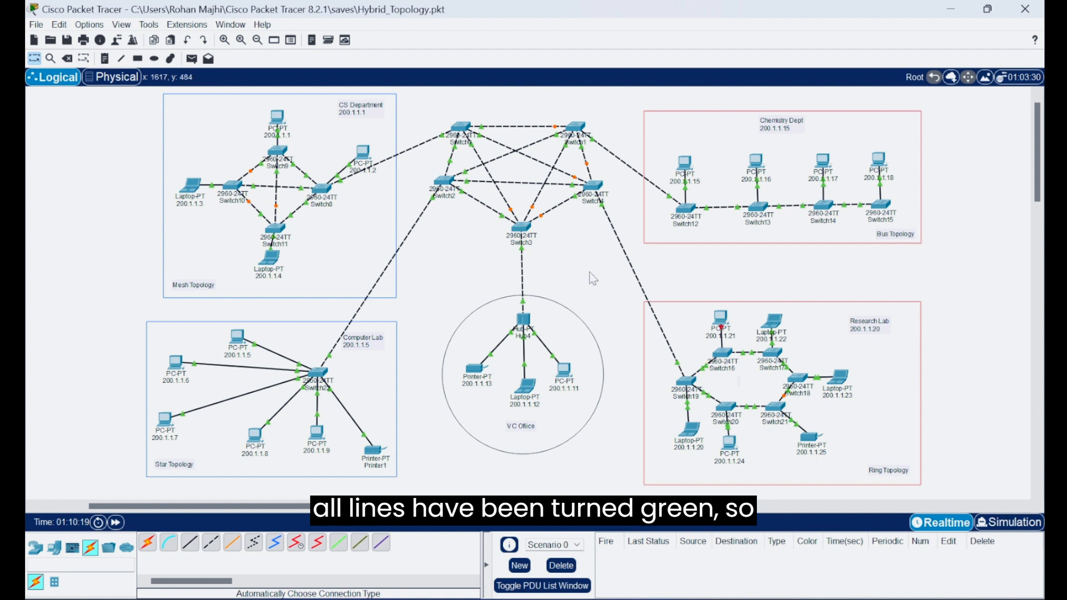
# Step: Send a simple PDU from PC 200.1.1.1 in the CS Department to PC 200.1.1.24 in the Research Lab and check its delivery status
pyautogui.click(192, 59)
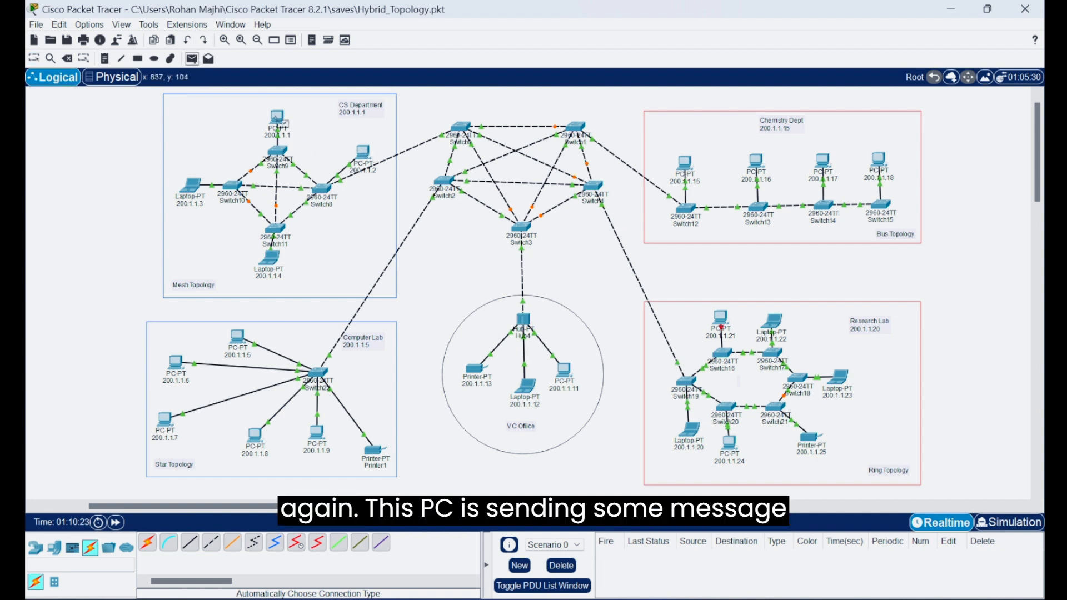
pyautogui.click(275, 118)
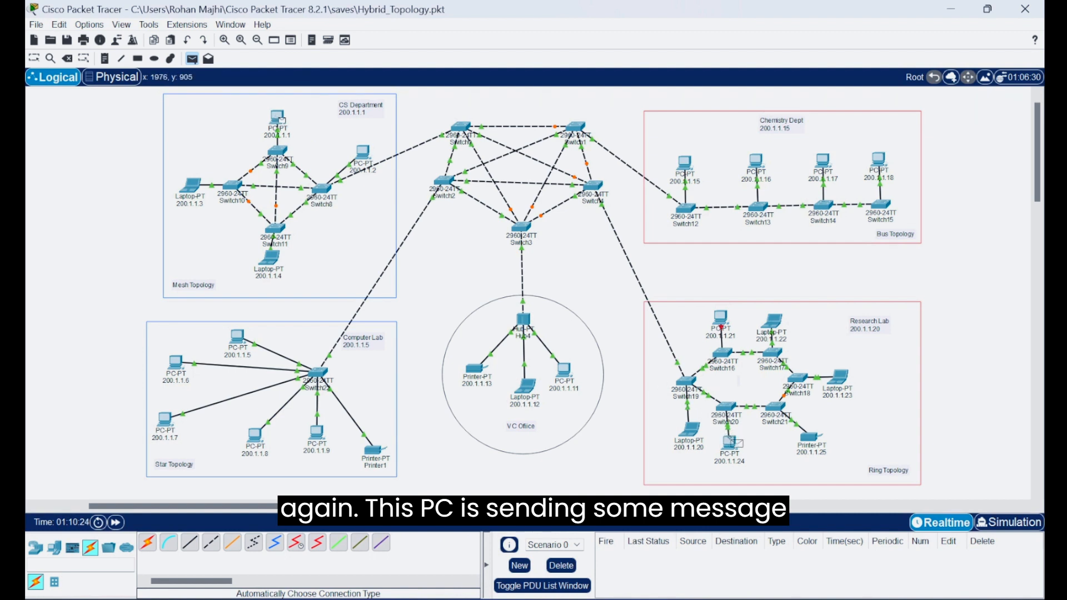
pyautogui.click(730, 443)
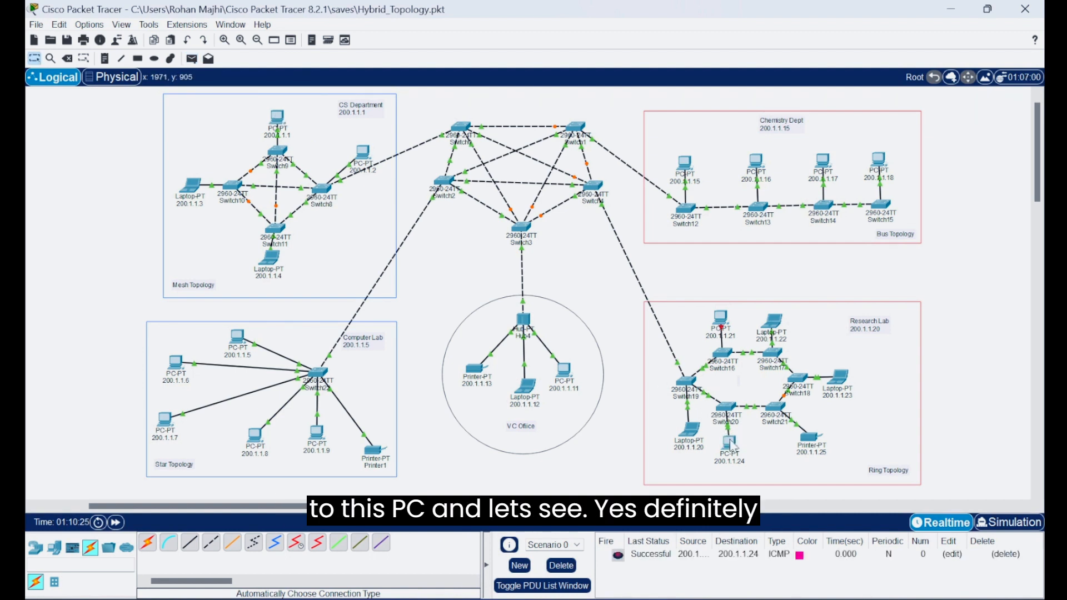
pyautogui.click(643, 555)
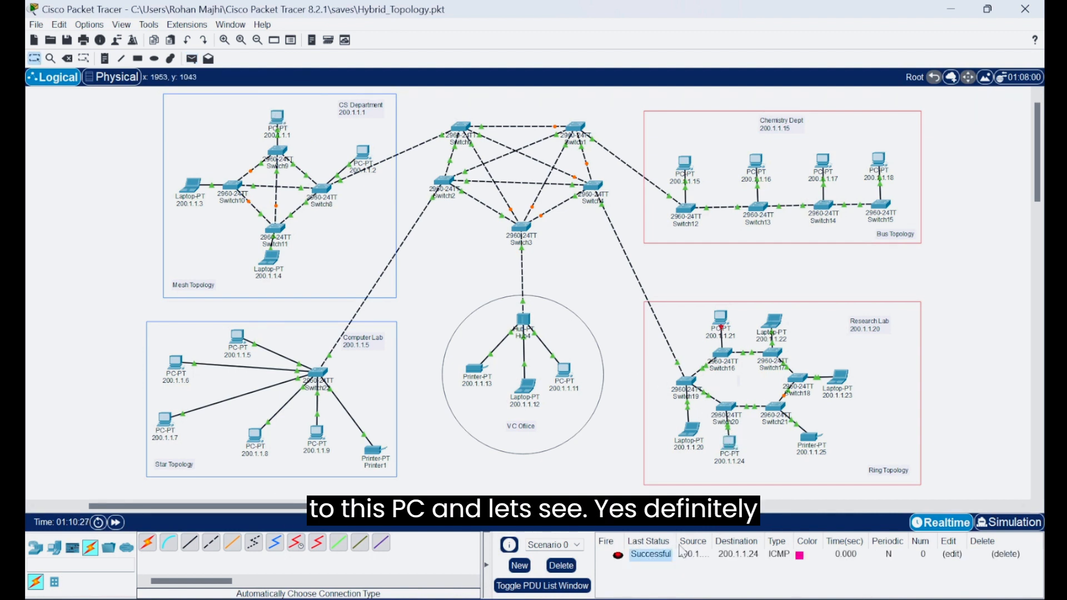
# Step: Play the ICMP packet's route from PC 200.1.1.1 to PC 200.1.1.24 in Simulation mode
pyautogui.click(1008, 523)
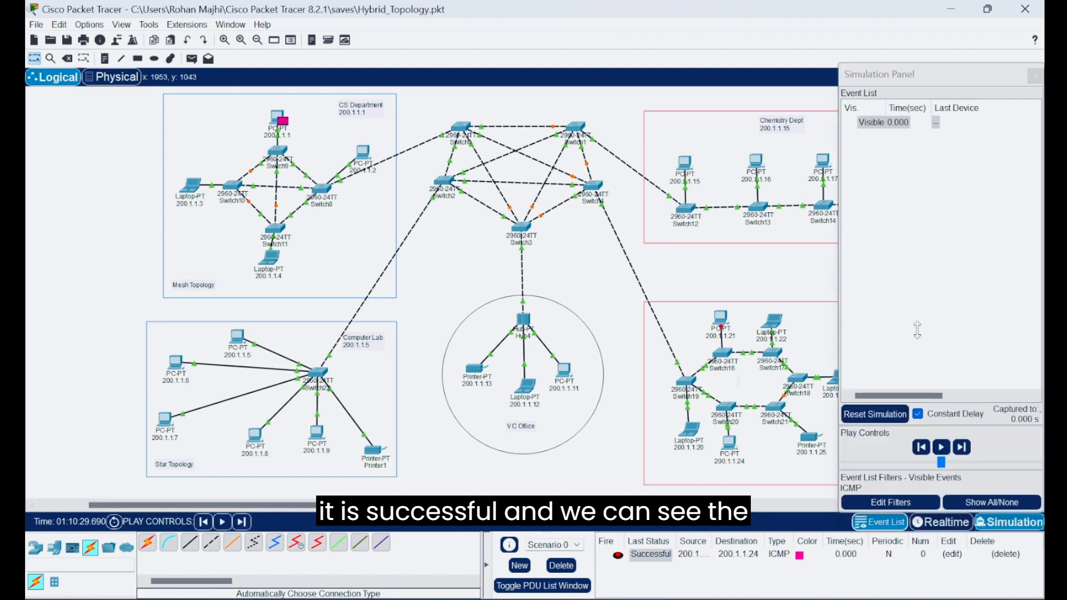
pyautogui.click(941, 448)
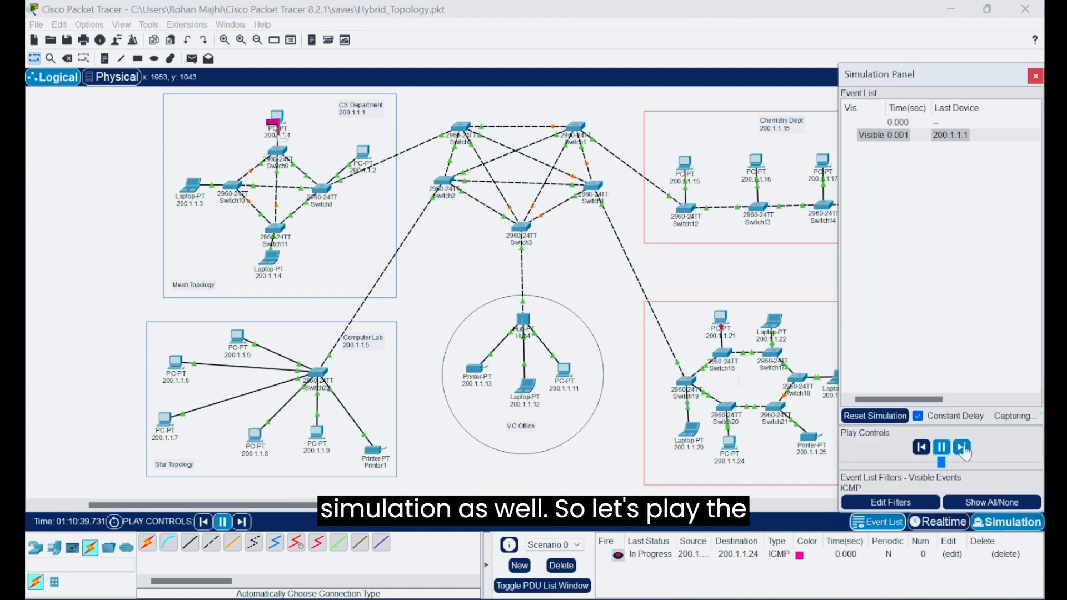